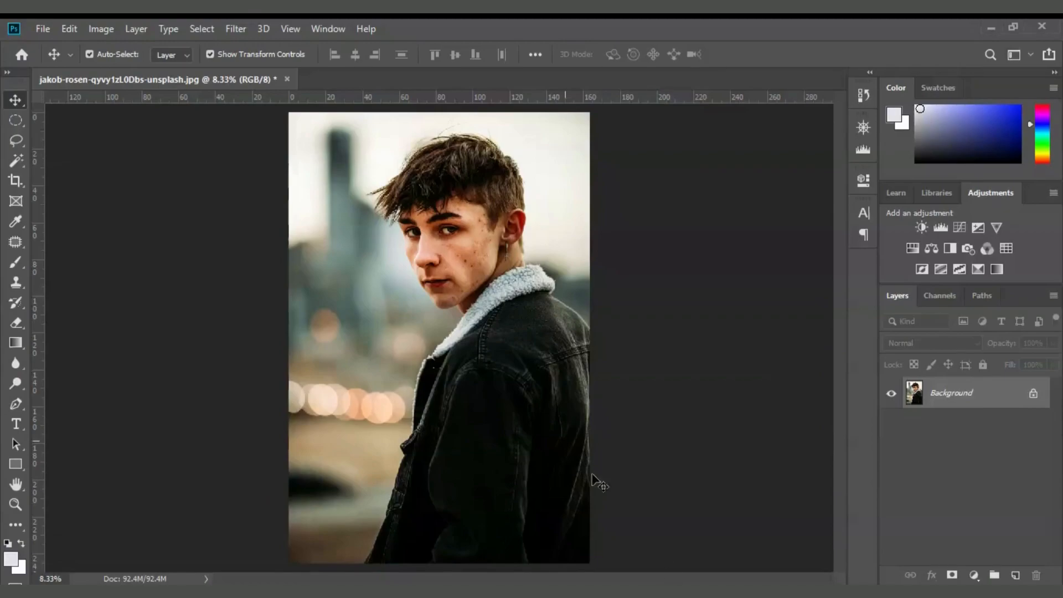
Zoom in one step and pan so the young man's face fills the view.
key("ctrl+plus")
key("ctrl+plus")
key("ctrl+plus")
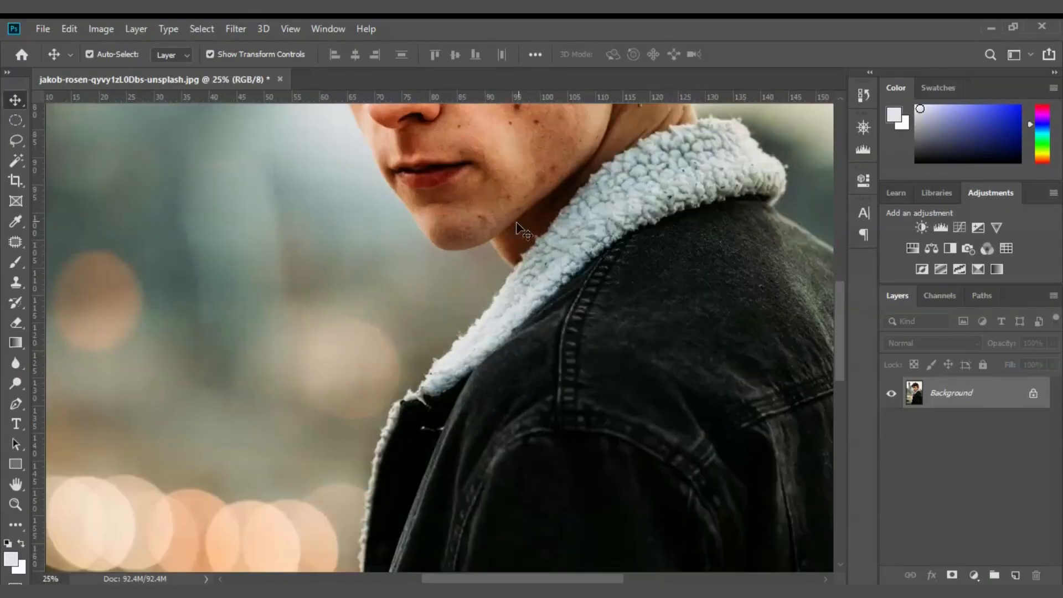
left_click_drag(621, 143, 554, 395)
key("ctrl+r")
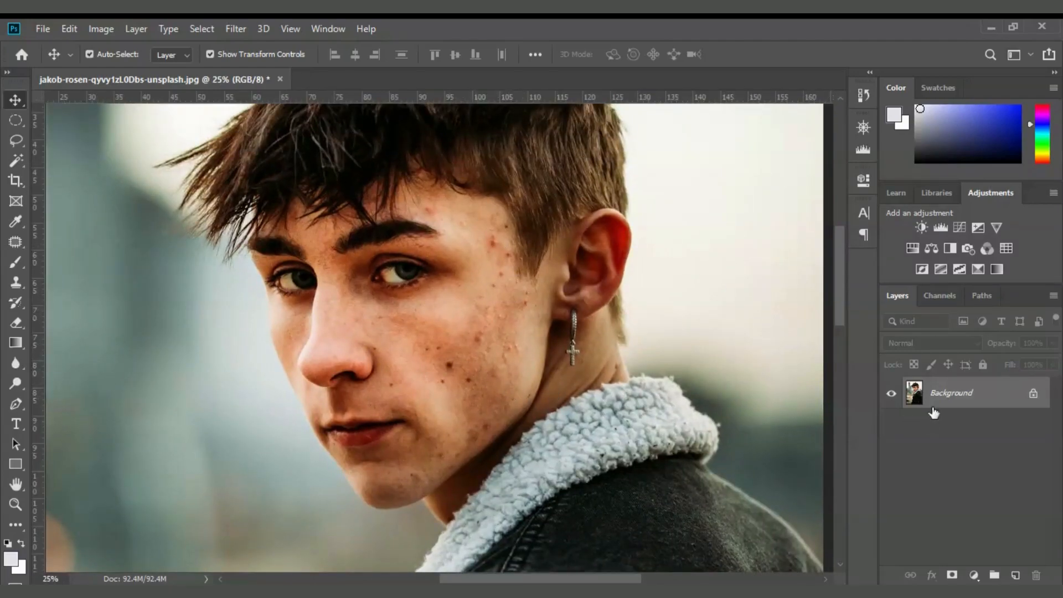
Convert the locked Background into editable Layer 0 and select the Patch Tool.
left_click(1033, 395)
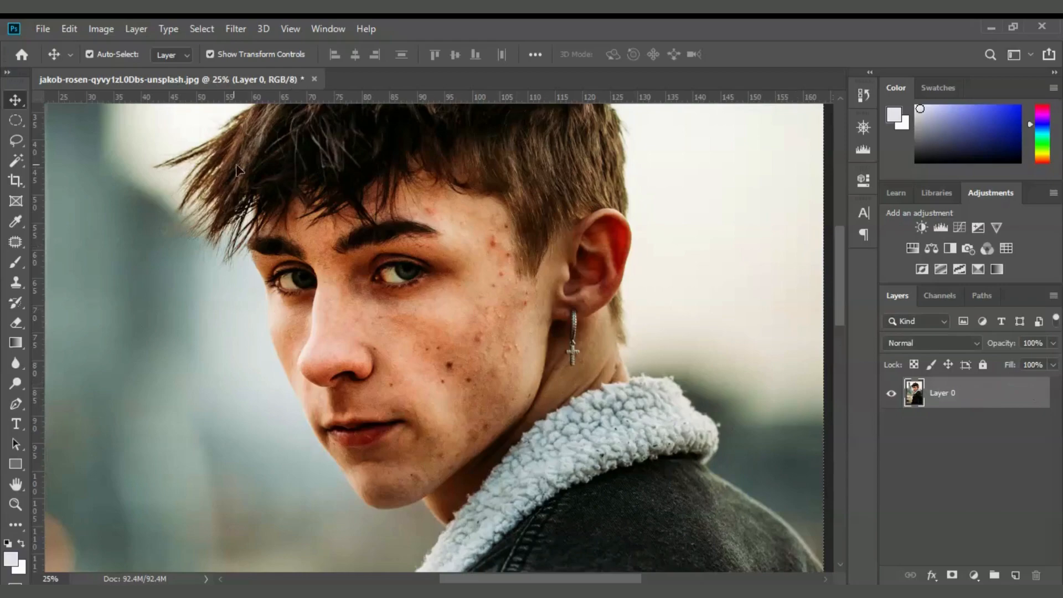
left_click(18, 246)
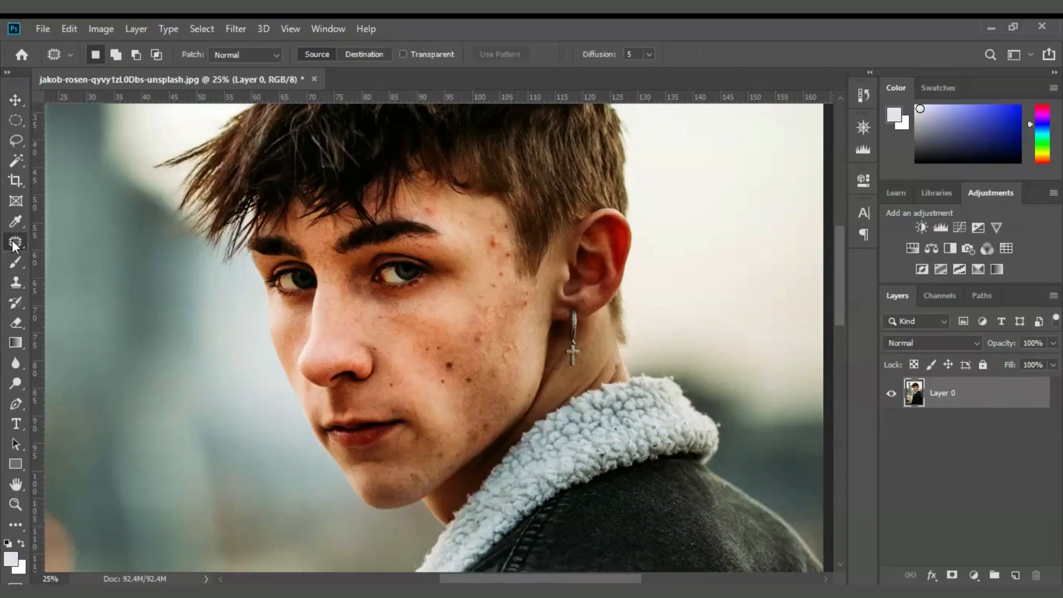
right_click(15, 246)
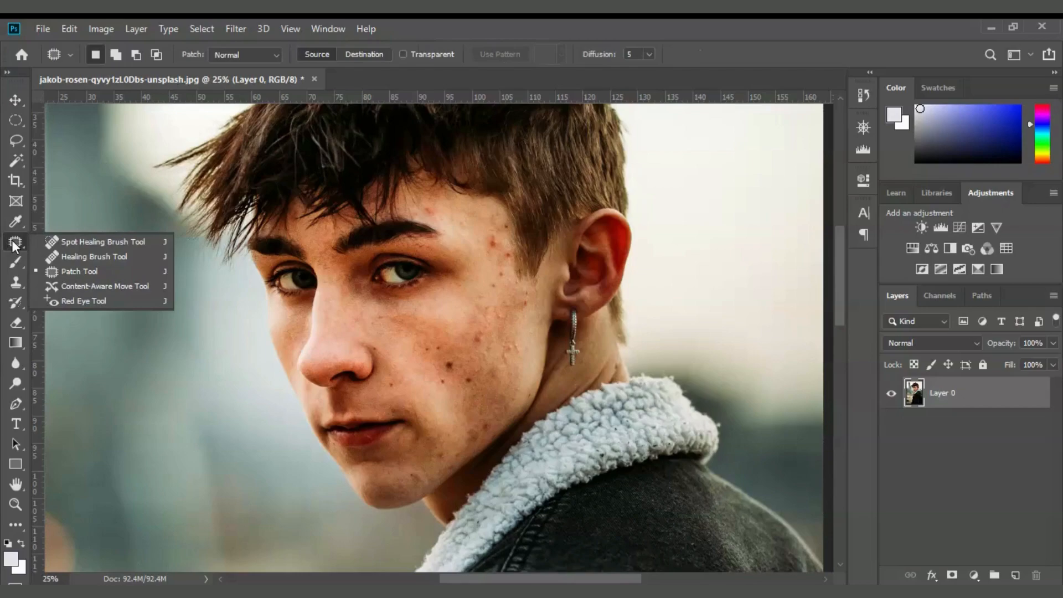
left_click(122, 272)
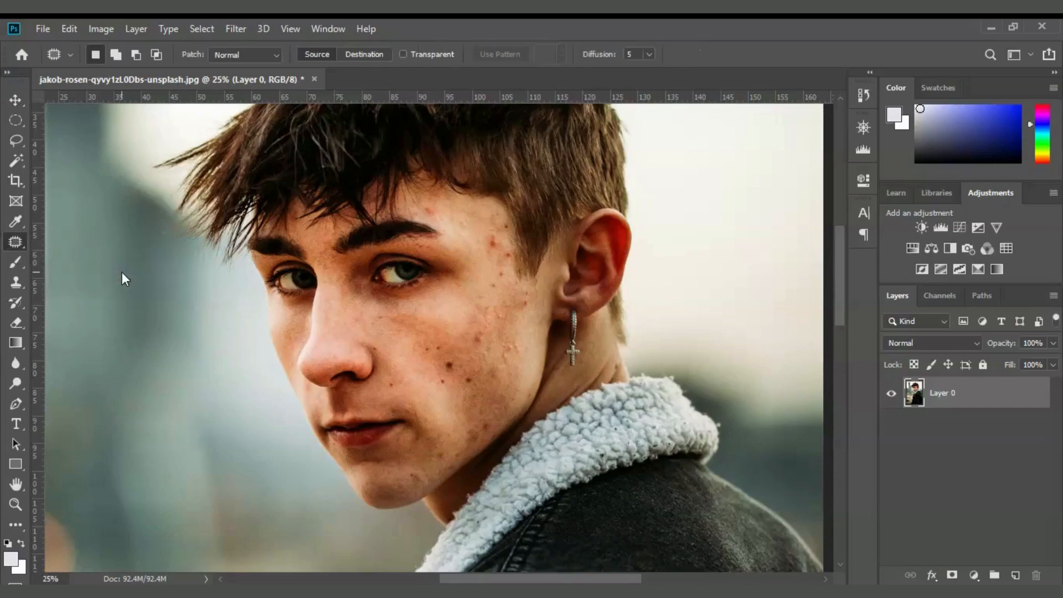
Zoom in to 100% on the acne spots on the cheek.
key("ctrl+plus")
key("ctrl+plus")
key("ctrl+plus")
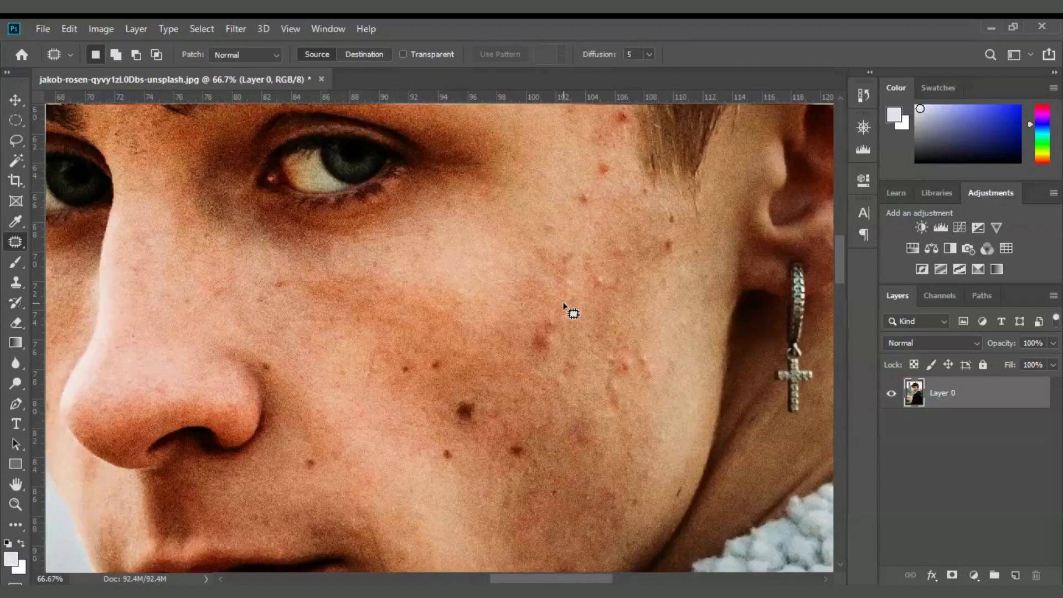
key("ctrl+plus")
scroll(549, 368, "down", 3)
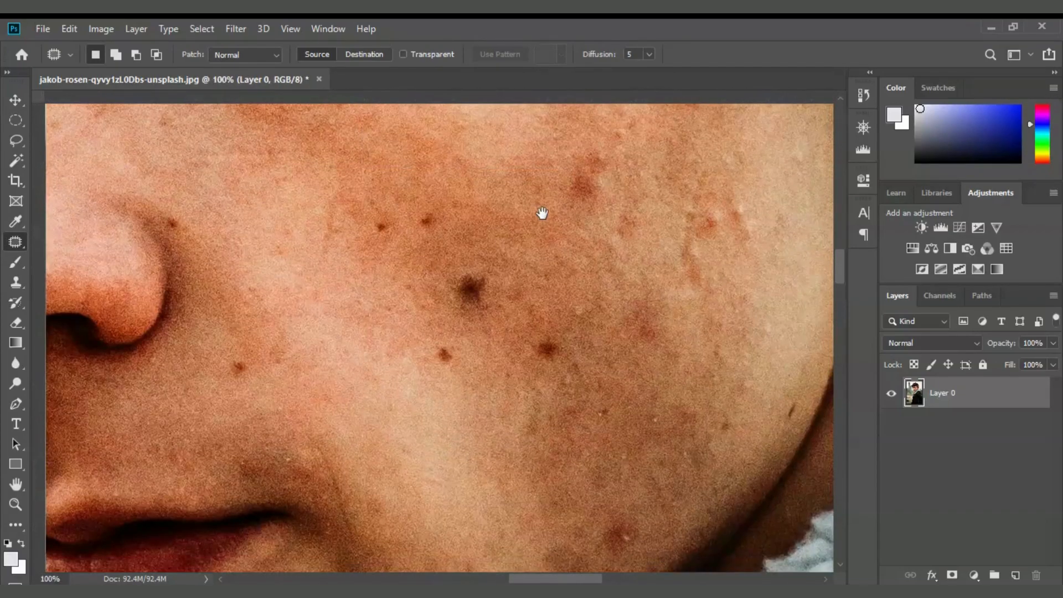
Patch the large dark spots on the cheek beside the nose with clean skin, then deselect.
mouse_move(483, 316)
left_mouse_down()
mouse_move(438, 300)
mouse_move(442, 281)
mouse_move(464, 266)
mouse_move(492, 275)
mouse_move(506, 297)
mouse_move(485, 317)
left_mouse_up()
left_click_drag(471, 280, 534, 273)
mouse_move(532, 365)
left_mouse_down()
mouse_move(558, 344)
mouse_move(568, 355)
mouse_move(540, 371)
mouse_move(533, 361)
mouse_move(564, 314)
left_mouse_up()
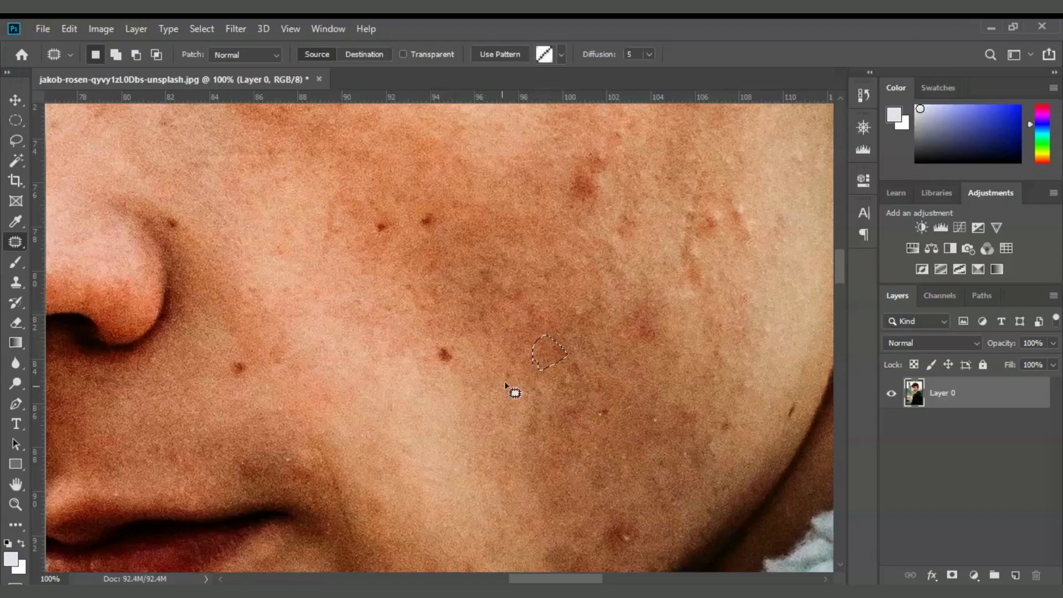
mouse_move(443, 366)
left_mouse_down()
mouse_move(455, 344)
mouse_move(451, 372)
mouse_move(433, 360)
mouse_move(466, 373)
left_mouse_up()
key("ctrl+d")
Patch the upper cheek blemishes and bring the eye and earring area into view.
mouse_move(408, 233)
left_mouse_down()
mouse_move(439, 214)
mouse_move(432, 237)
mouse_move(449, 222)
left_mouse_up()
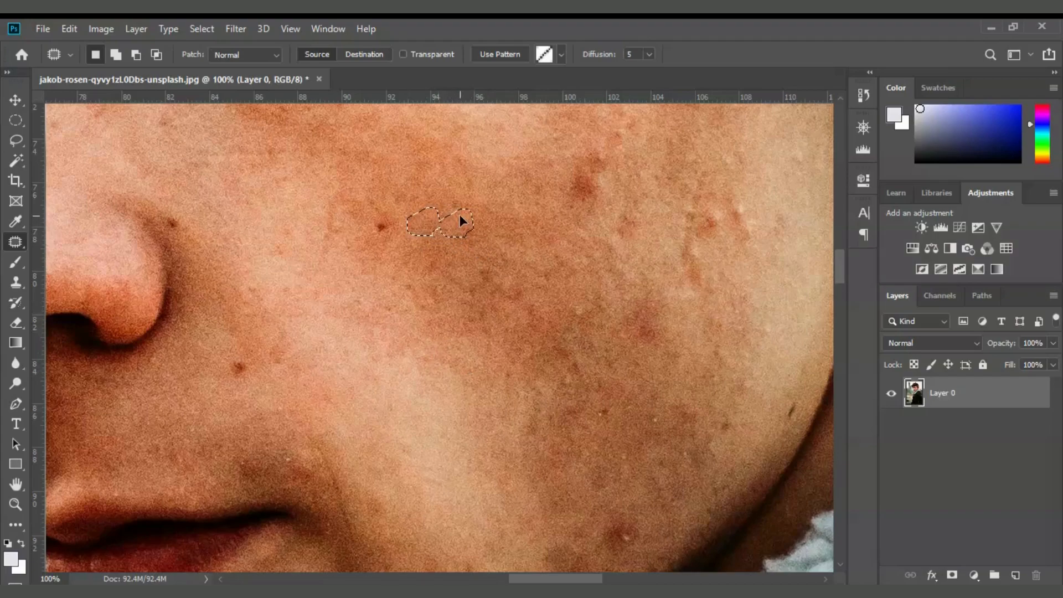
left_click_drag(376, 237, 378, 222)
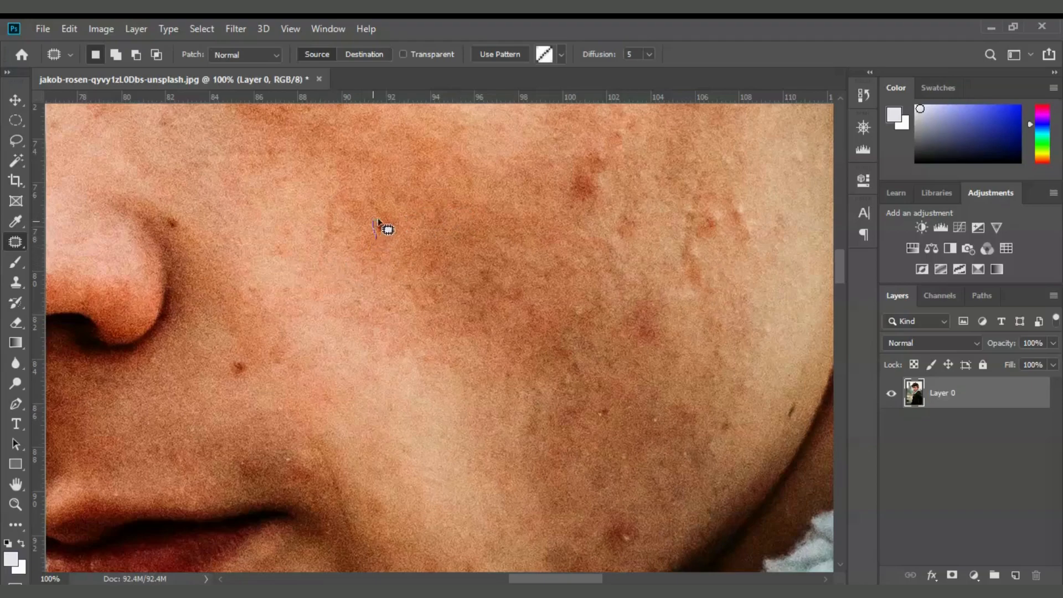
left_click_drag(409, 261, 409, 261)
mouse_move(629, 230)
left_mouse_down()
mouse_move(529, 306)
mouse_move(467, 268)
mouse_move(496, 264)
mouse_move(487, 294)
left_mouse_up()
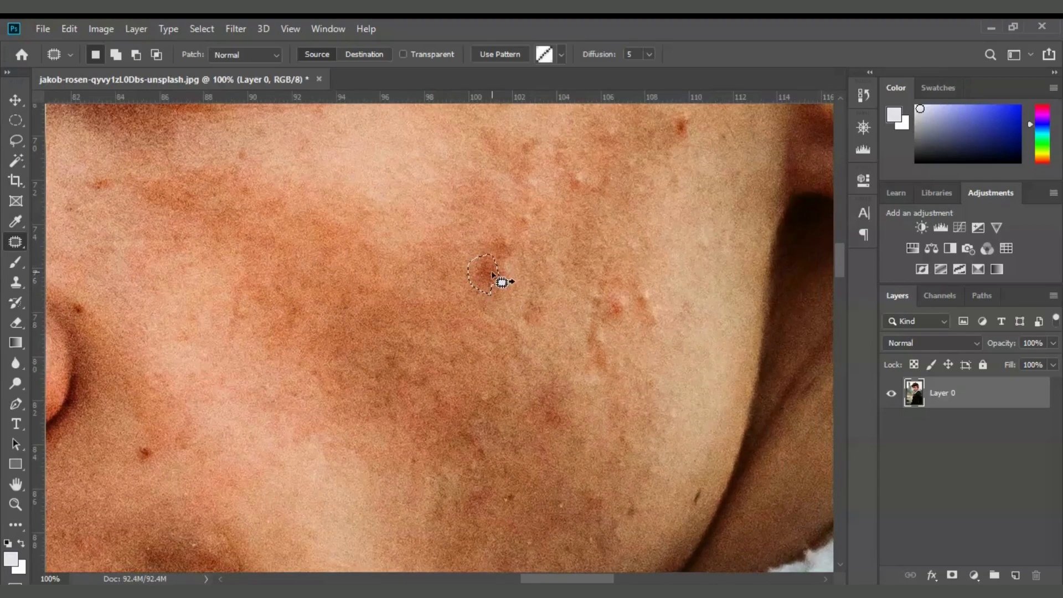
left_click_drag(572, 268, 524, 359)
mouse_move(503, 277)
left_mouse_down()
mouse_move(520, 256)
mouse_move(522, 277)
mouse_move(505, 281)
mouse_move(514, 276)
mouse_move(520, 315)
left_mouse_up()
Patch the red blemishes on the upper cheek, near the ear and lower cheek with clear skin.
mouse_move(540, 239)
left_mouse_down()
mouse_move(549, 221)
mouse_move(548, 231)
left_mouse_up()
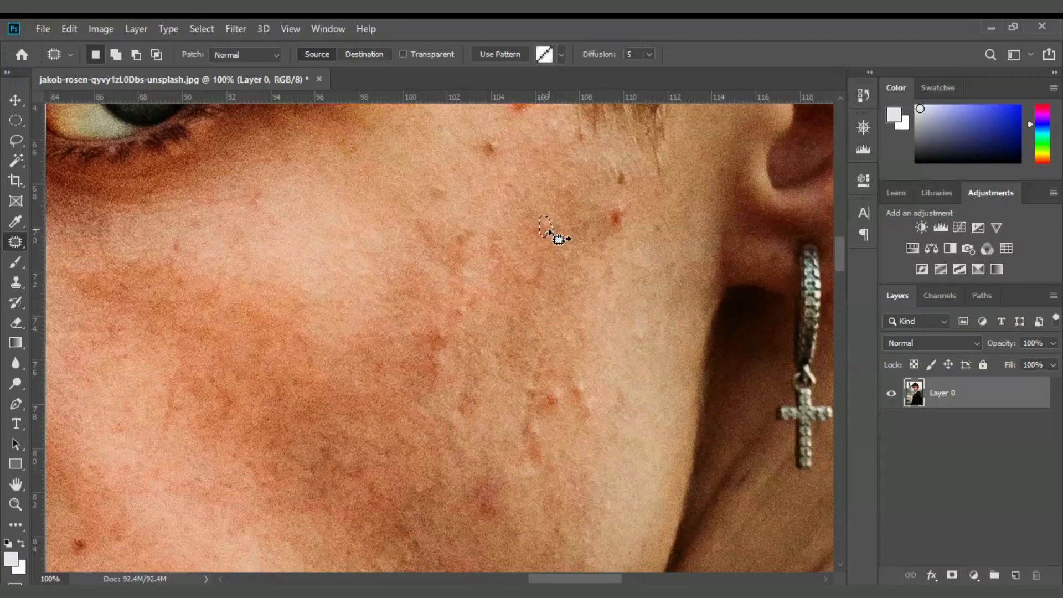
left_click_drag(539, 270, 539, 271)
mouse_move(609, 225)
left_mouse_down()
mouse_move(629, 210)
mouse_move(623, 230)
mouse_move(611, 223)
mouse_move(599, 239)
mouse_move(611, 205)
mouse_move(626, 237)
left_mouse_up()
mouse_move(599, 245)
left_mouse_down()
mouse_move(615, 169)
mouse_move(628, 182)
mouse_move(611, 175)
mouse_move(618, 197)
left_mouse_up()
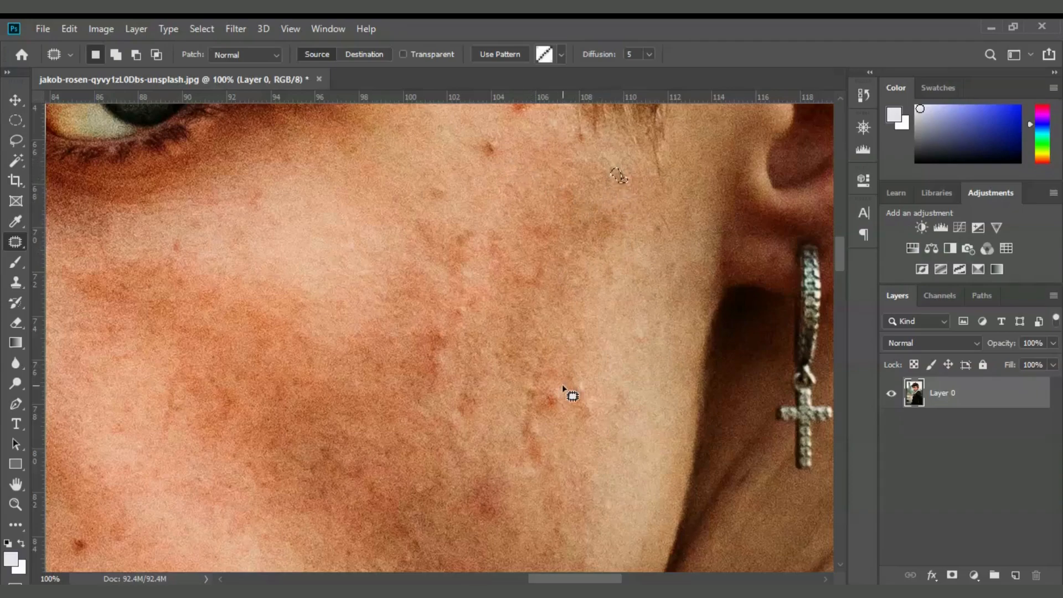
mouse_move(558, 407)
left_mouse_down()
mouse_move(547, 409)
mouse_move(551, 391)
mouse_move(555, 430)
mouse_move(577, 390)
left_mouse_up()
left_click_drag(839, 257, 839, 245)
mouse_move(479, 330)
left_mouse_down()
mouse_move(492, 312)
mouse_move(493, 337)
mouse_move(484, 329)
mouse_move(505, 344)
left_mouse_up()
Patch the red spots near the temple and above the eyebrow with smooth nearby skin.
mouse_move(505, 283)
left_mouse_down()
mouse_move(532, 273)
mouse_move(519, 288)
mouse_move(509, 277)
mouse_move(519, 276)
mouse_move(534, 309)
left_mouse_up()
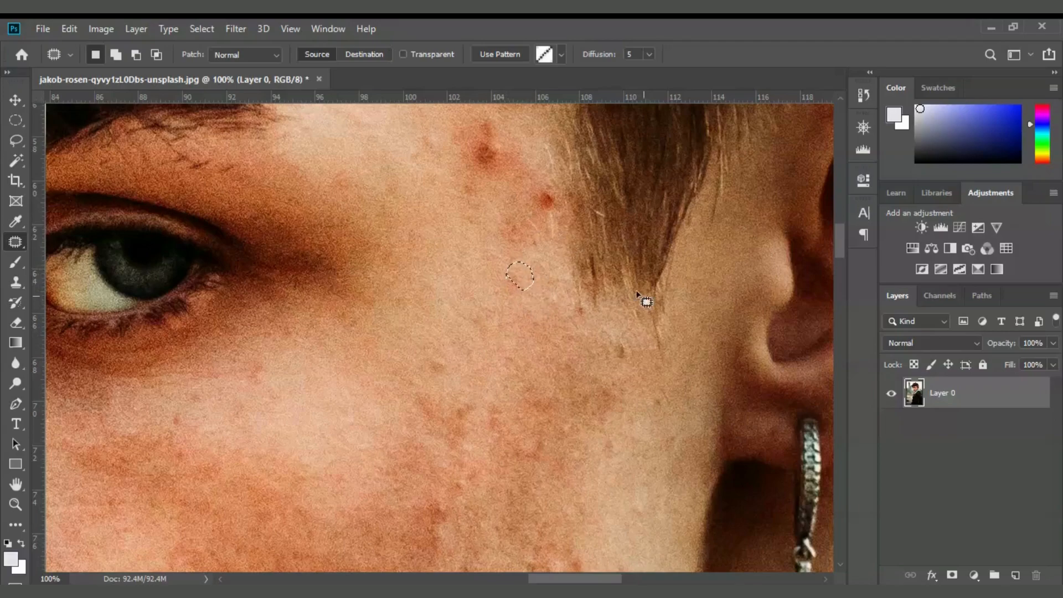
left_click_drag(843, 236, 843, 225)
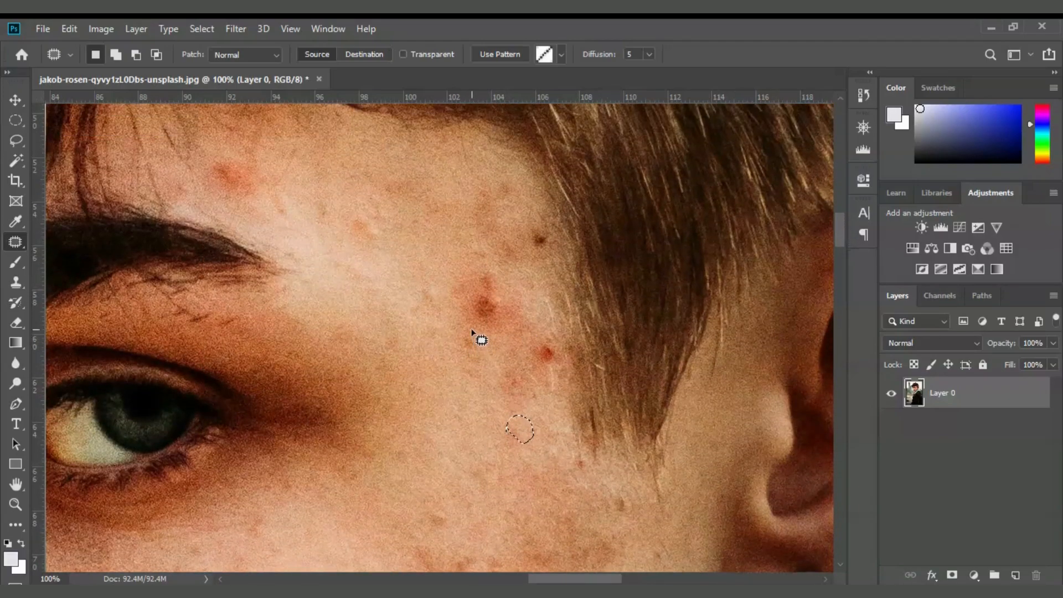
mouse_move(472, 321)
left_mouse_down()
mouse_move(470, 295)
mouse_move(490, 288)
mouse_move(502, 309)
mouse_move(489, 333)
mouse_move(477, 325)
mouse_move(477, 415)
mouse_move(505, 362)
left_mouse_up()
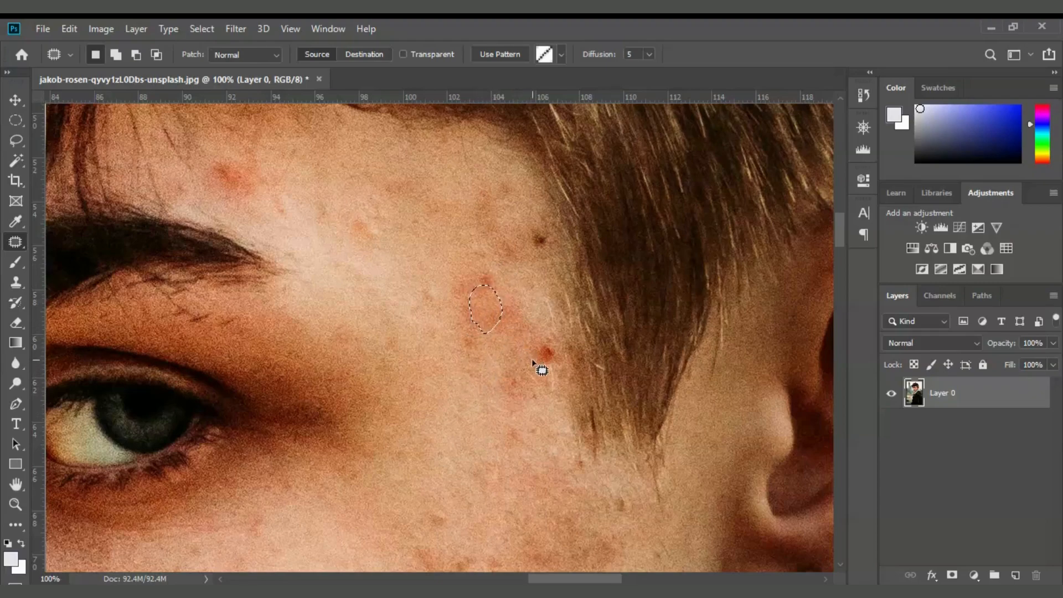
mouse_move(552, 347)
left_mouse_down()
mouse_move(556, 373)
mouse_move(541, 357)
mouse_move(518, 179)
mouse_move(541, 247)
mouse_move(544, 231)
mouse_move(537, 252)
left_mouse_up()
mouse_move(231, 202)
left_mouse_down()
mouse_move(202, 152)
mouse_move(245, 153)
mouse_move(258, 207)
mouse_move(231, 210)
mouse_move(263, 175)
mouse_move(297, 178)
left_mouse_up()
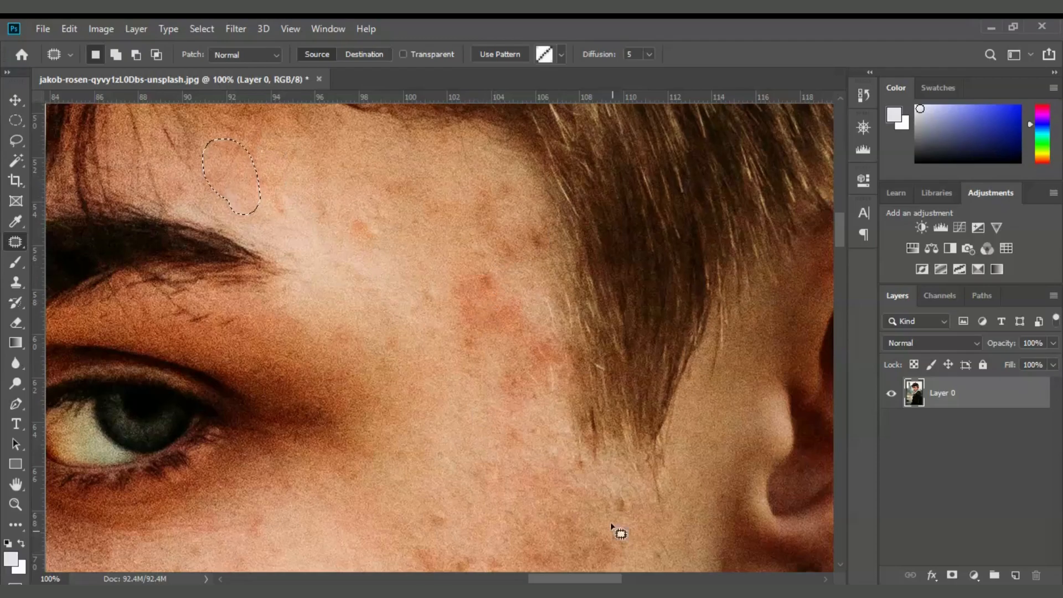
left_click_drag(839, 238, 845, 257)
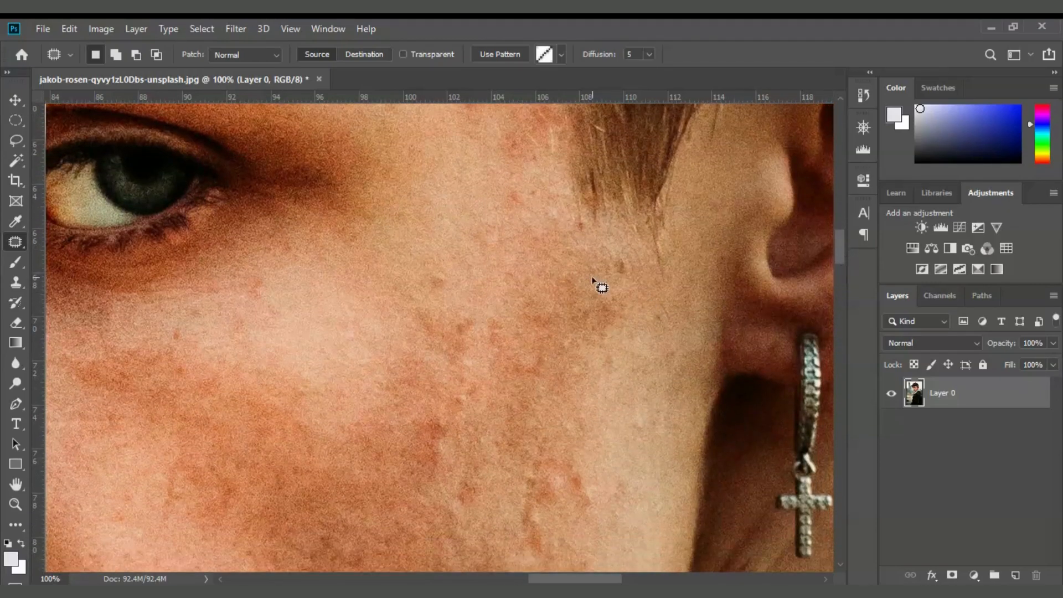
Patch the dark specks near the ear, on the lower cheek, along the jawline and near the chin.
mouse_move(434, 296)
left_mouse_down()
mouse_move(429, 276)
mouse_move(447, 268)
mouse_move(445, 294)
mouse_move(470, 267)
left_mouse_up()
left_click_drag(839, 258, 841, 290)
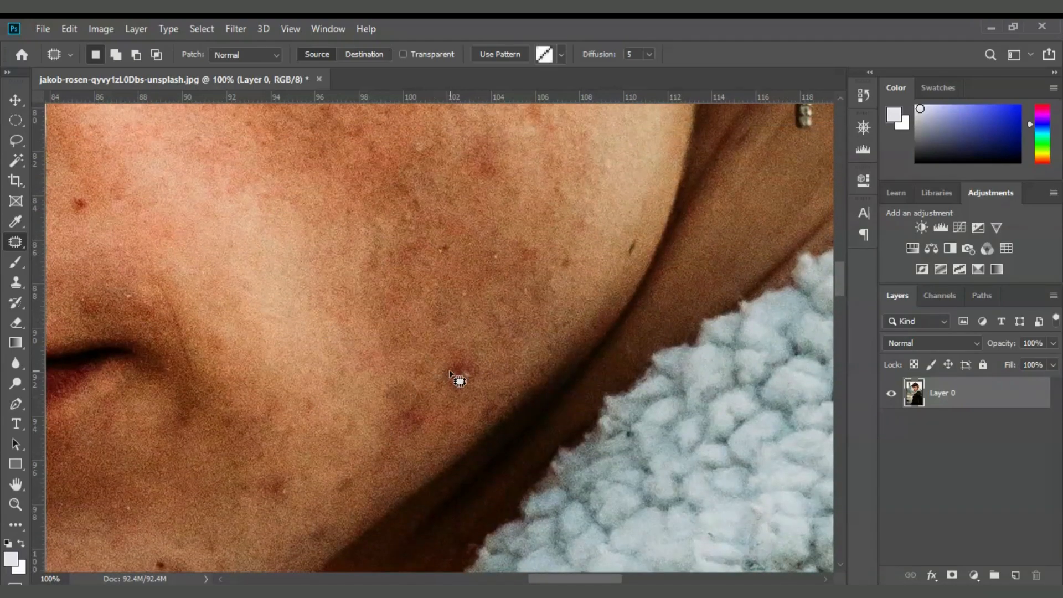
mouse_move(447, 395)
left_mouse_down()
mouse_move(449, 351)
mouse_move(479, 368)
mouse_move(469, 393)
mouse_move(448, 376)
mouse_move(484, 339)
left_mouse_up()
mouse_move(627, 254)
left_mouse_down()
mouse_move(634, 235)
mouse_move(634, 245)
left_mouse_up()
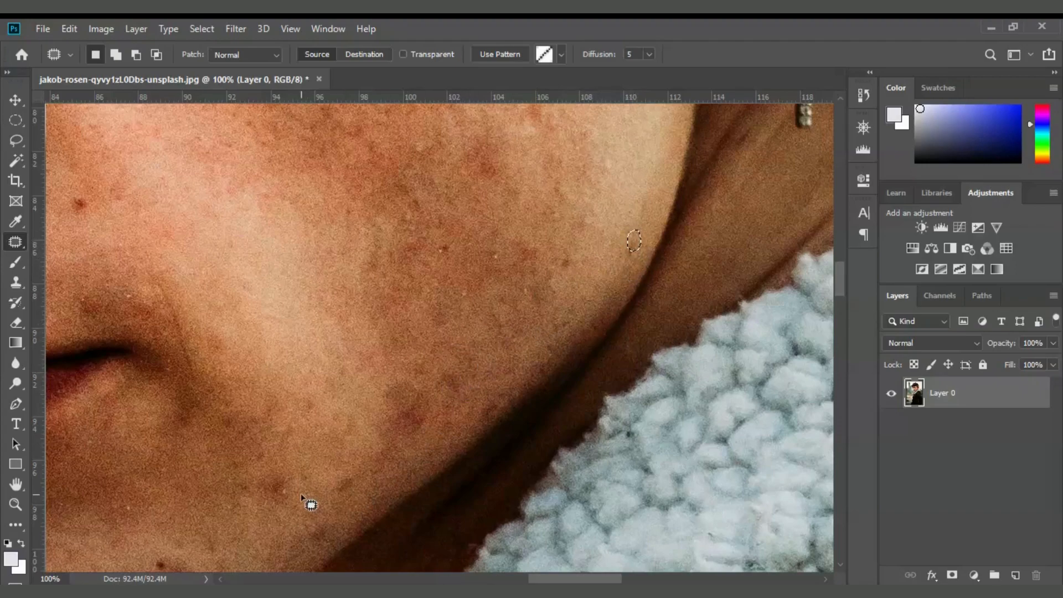
mouse_move(282, 505)
left_mouse_down()
mouse_move(306, 496)
mouse_move(275, 508)
left_mouse_up()
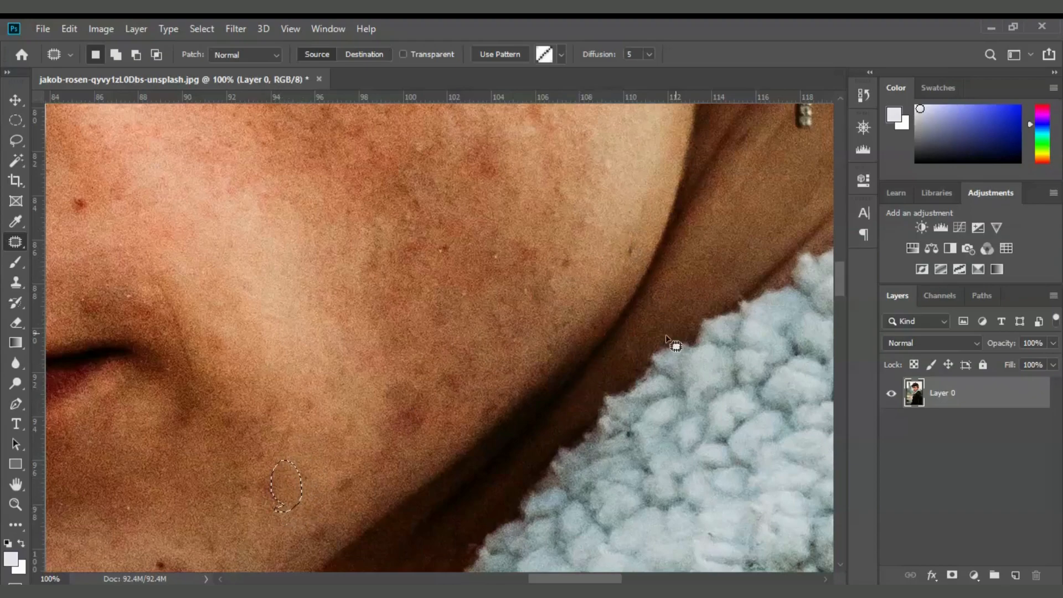
left_click_drag(839, 283, 840, 289)
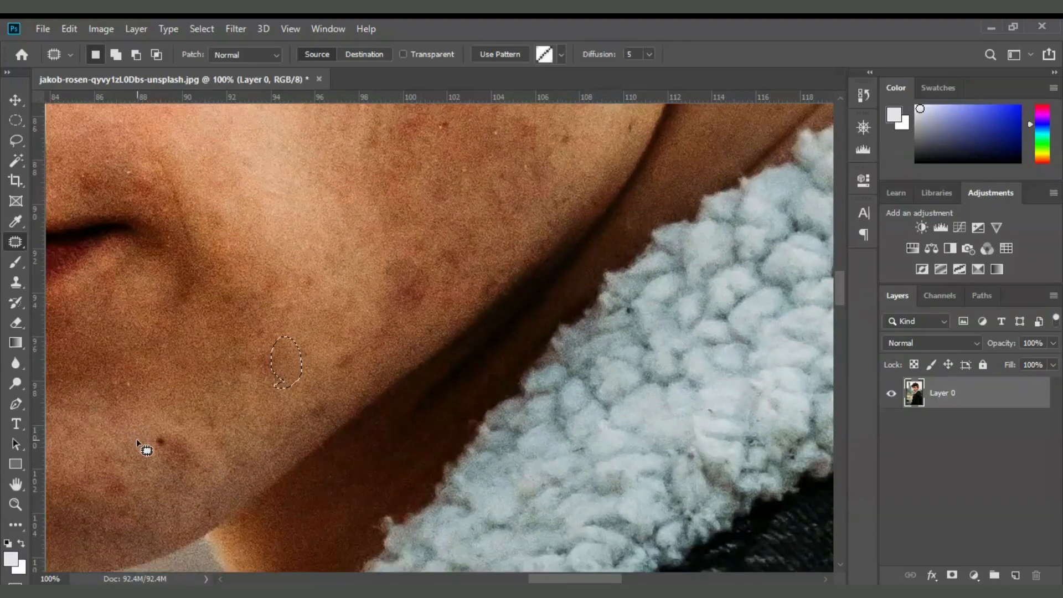
mouse_move(148, 450)
left_mouse_down()
mouse_move(149, 432)
mouse_move(158, 454)
mouse_move(176, 438)
mouse_move(205, 441)
left_mouse_up()
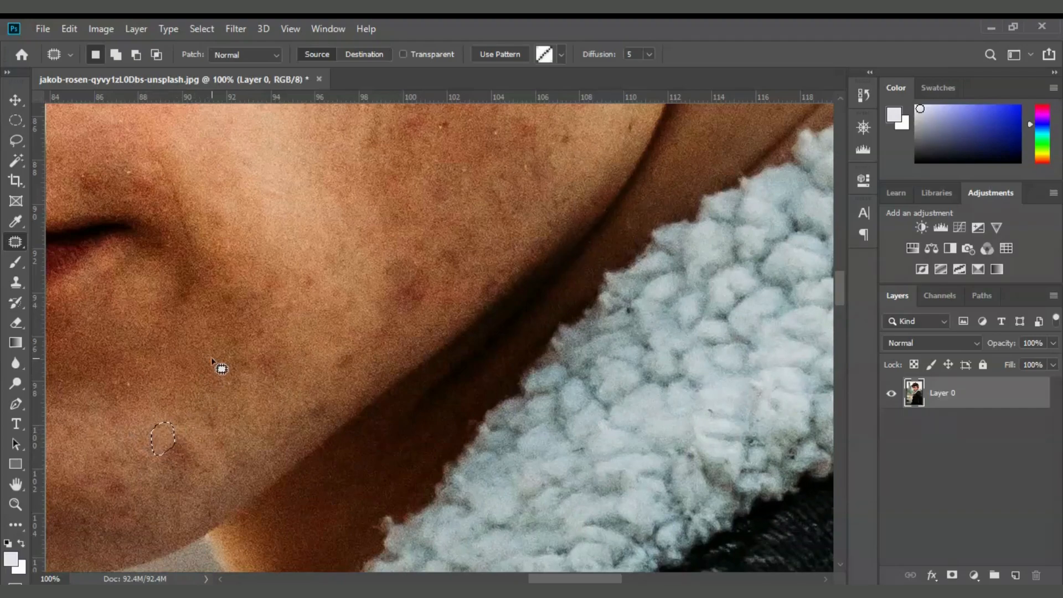
Readjust the zoom and patch the dark spot below the nose and two cheek spots.
key("ctrl+minus")
key("ctrl+minus")
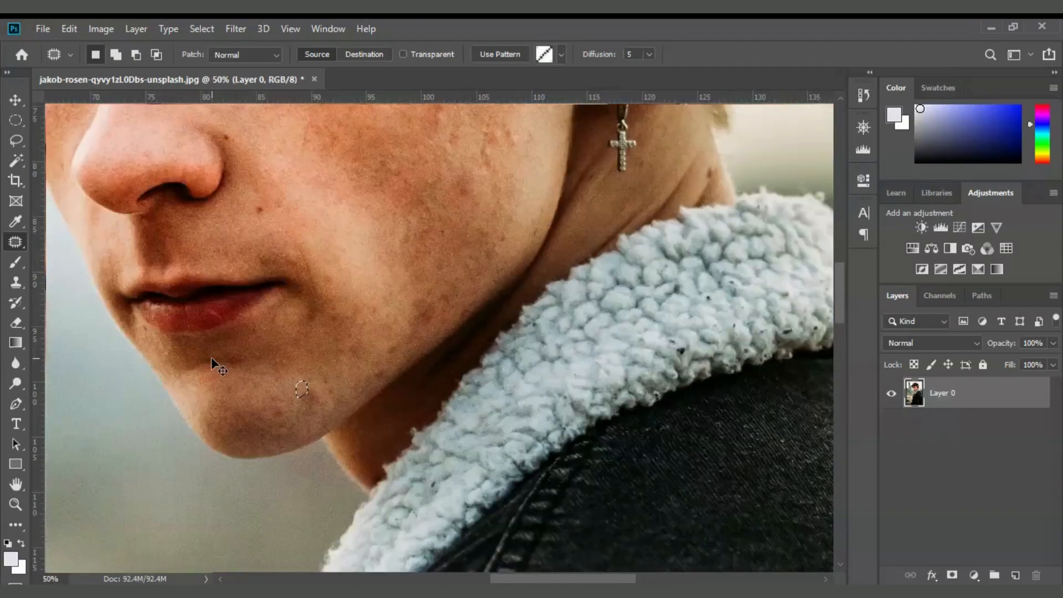
key("ctrl+plus")
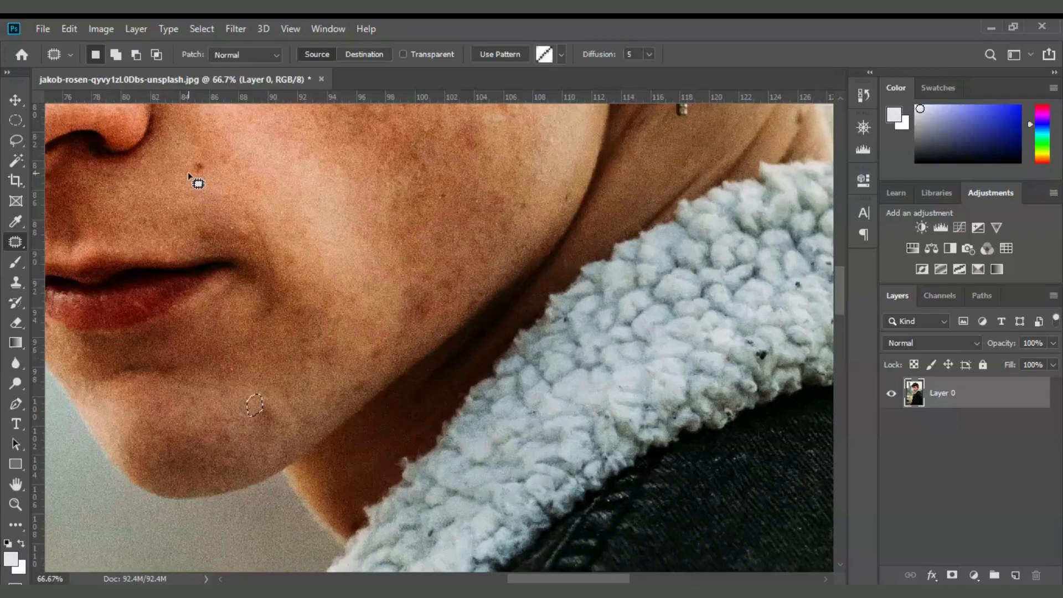
mouse_move(188, 171)
left_mouse_down()
mouse_move(196, 144)
mouse_move(203, 198)
left_mouse_up()
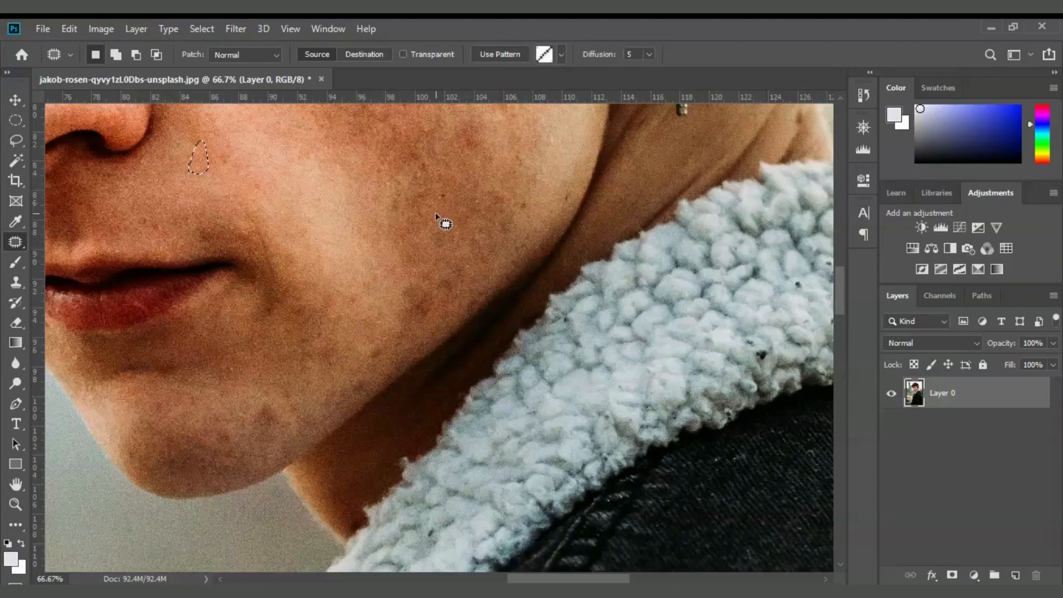
mouse_move(446, 203)
left_mouse_down()
mouse_move(449, 192)
mouse_move(444, 202)
left_mouse_up()
mouse_move(513, 210)
left_mouse_down()
mouse_move(516, 201)
mouse_move(522, 209)
left_mouse_up()
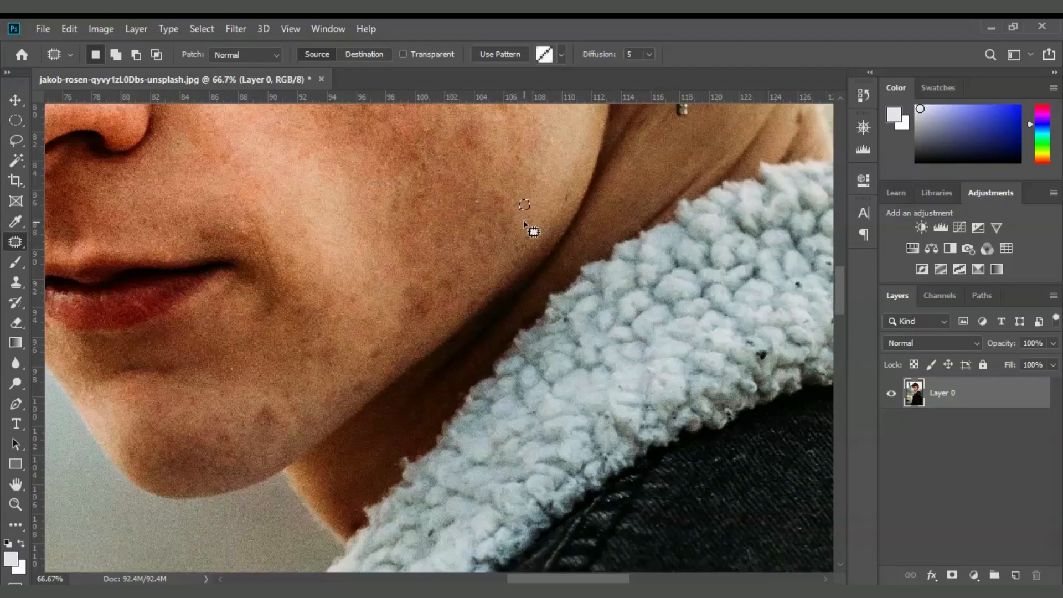
Patch the last blemishes on the cheek near the jaw and neck.
left_click(431, 318)
mouse_move(431, 320)
left_mouse_down()
mouse_move(418, 332)
mouse_move(434, 281)
mouse_move(443, 335)
mouse_move(425, 315)
left_mouse_up()
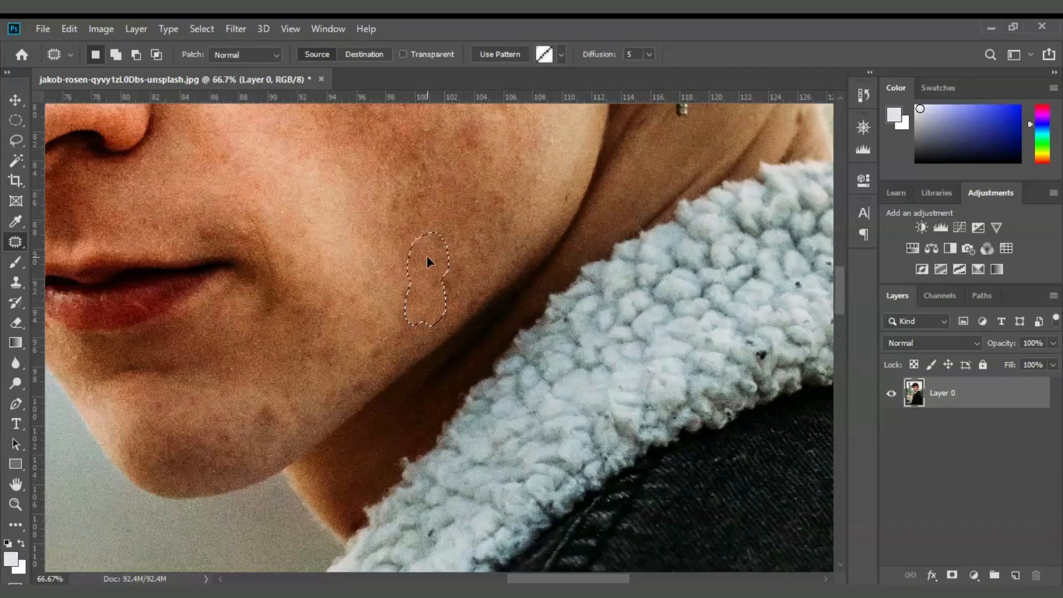
scroll(426, 324, "down", 2)
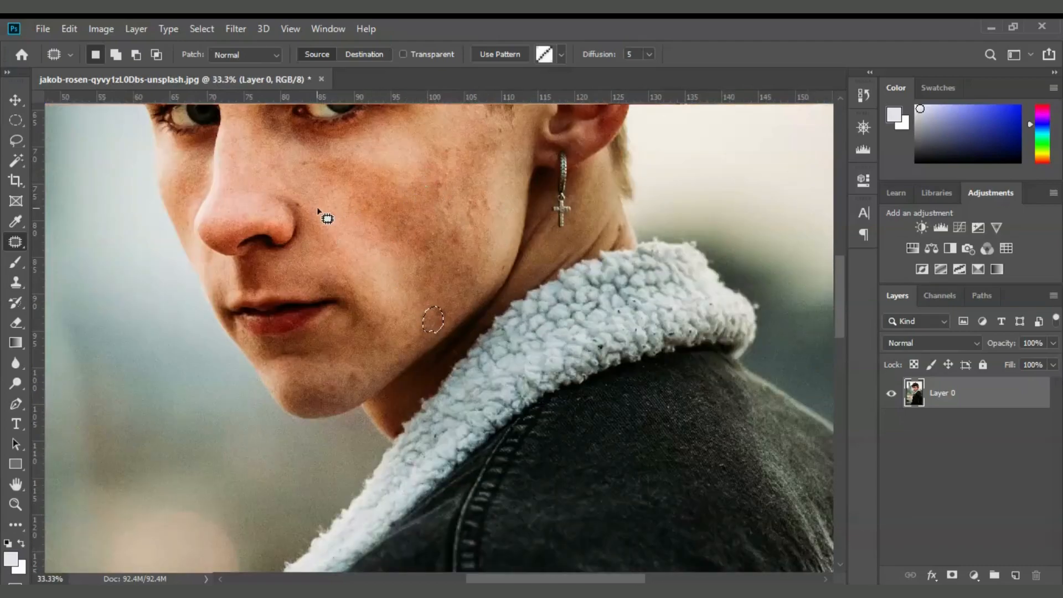
mouse_move(308, 210)
left_mouse_down()
mouse_move(295, 211)
mouse_move(308, 207)
left_mouse_up()
mouse_move(498, 123)
left_mouse_down()
mouse_move(522, 202)
mouse_move(510, 288)
mouse_move(398, 367)
mouse_move(355, 381)
left_mouse_up()
Zoom out to the whole portrait, deselect, and enlarge the History panel.
key("ctrl+minus")
key("ctrl+minus")
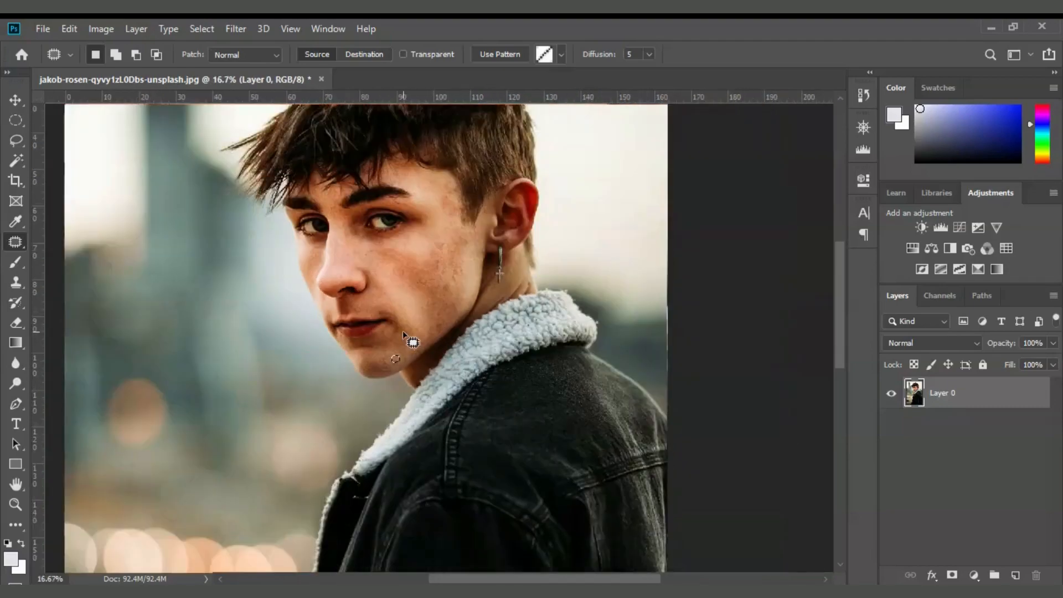
key("ctrl+d")
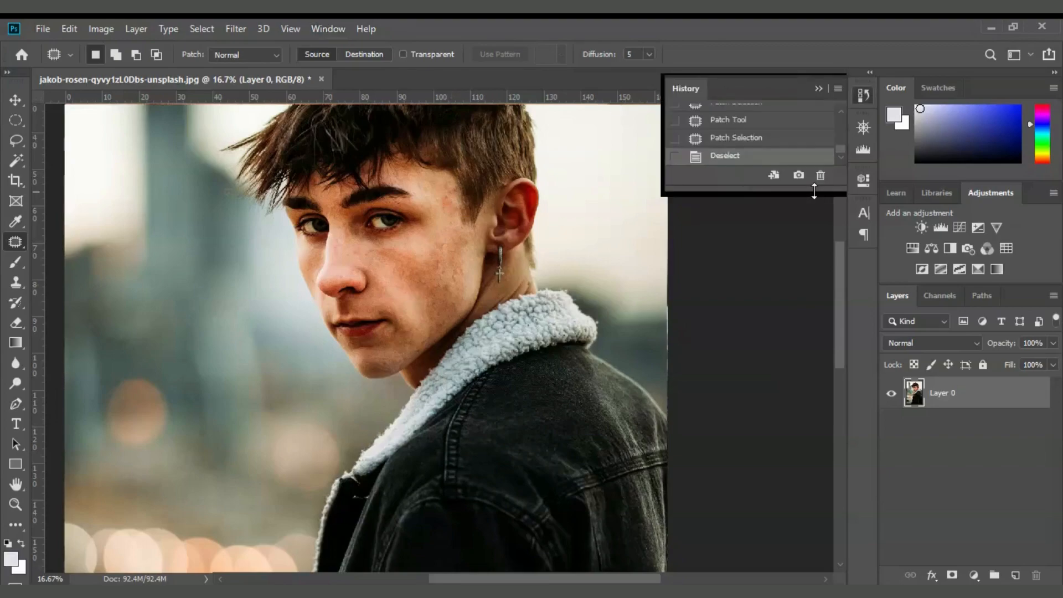
left_click_drag(814, 191, 809, 336)
left_click_drag(844, 286, 845, 147)
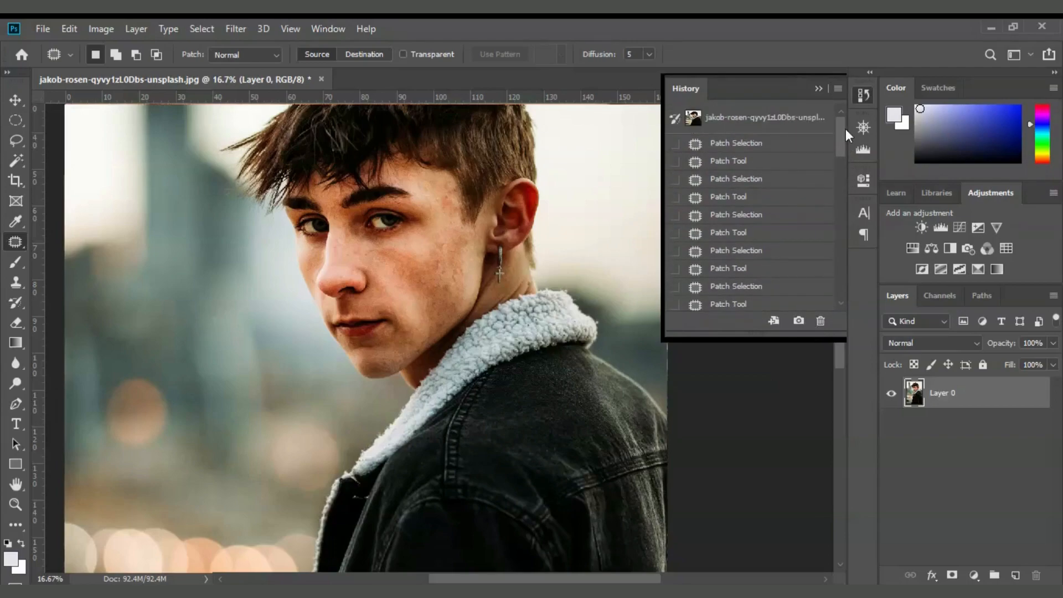
Toggle between the original snapshot and the retouched result to compare before and after.
left_click(805, 127)
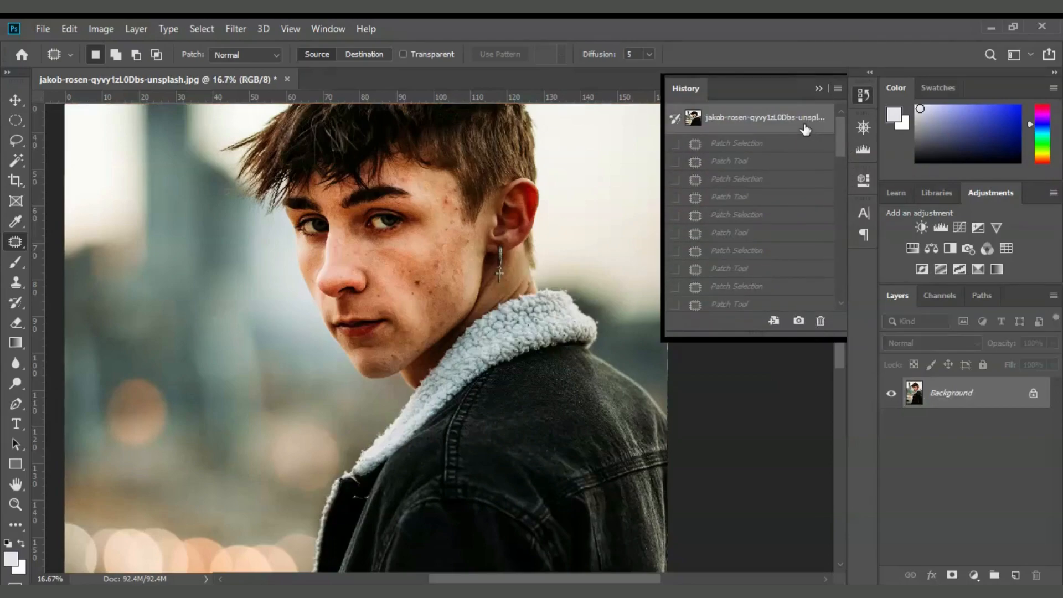
key("ctrl+z")
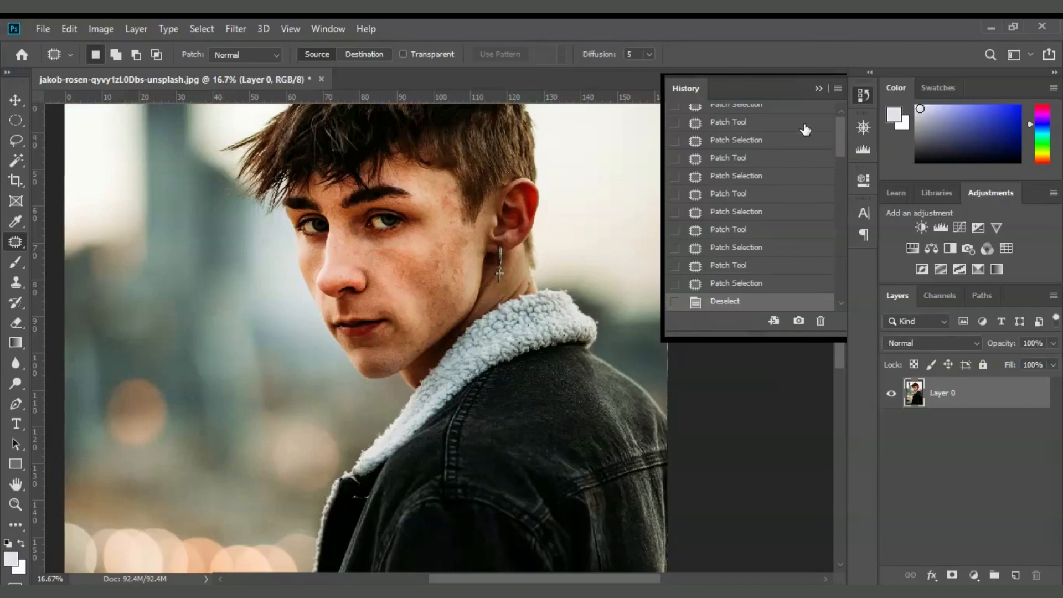
key("ctrl+z")
key("ctrl+z")
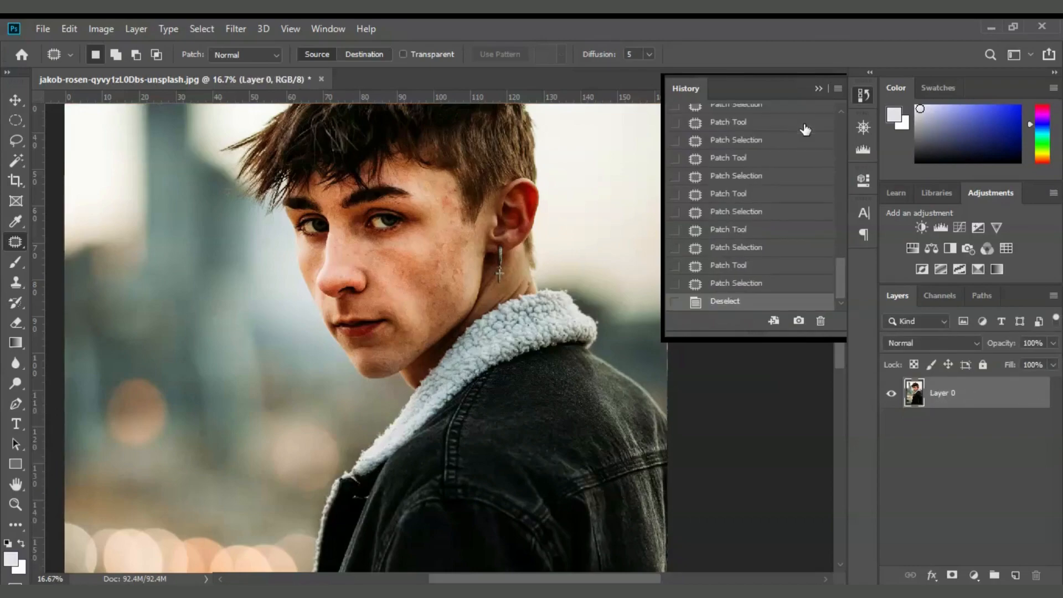
key("ctrl+z")
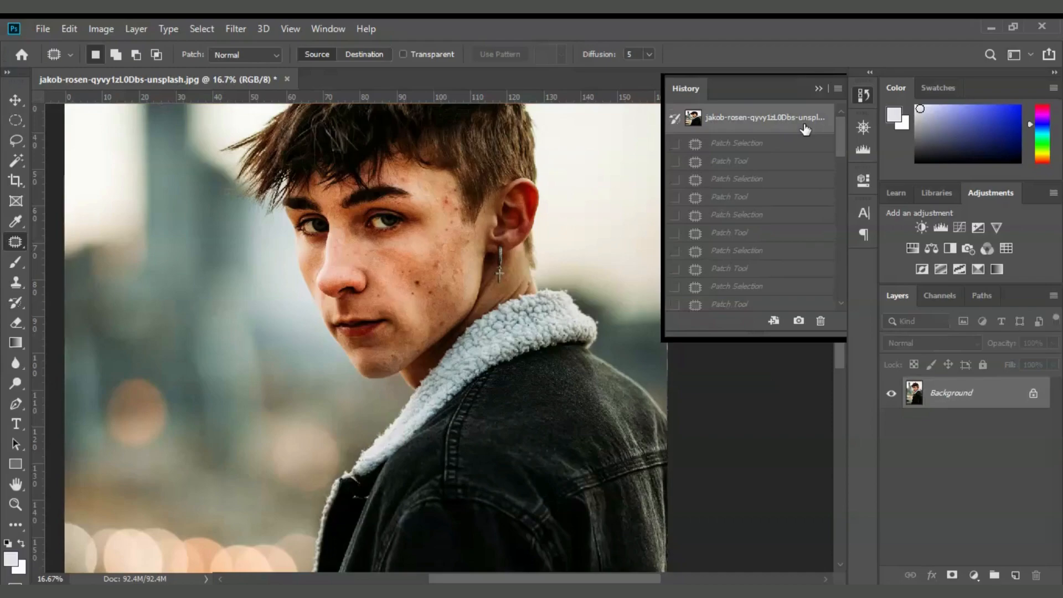
key("ctrl+z")
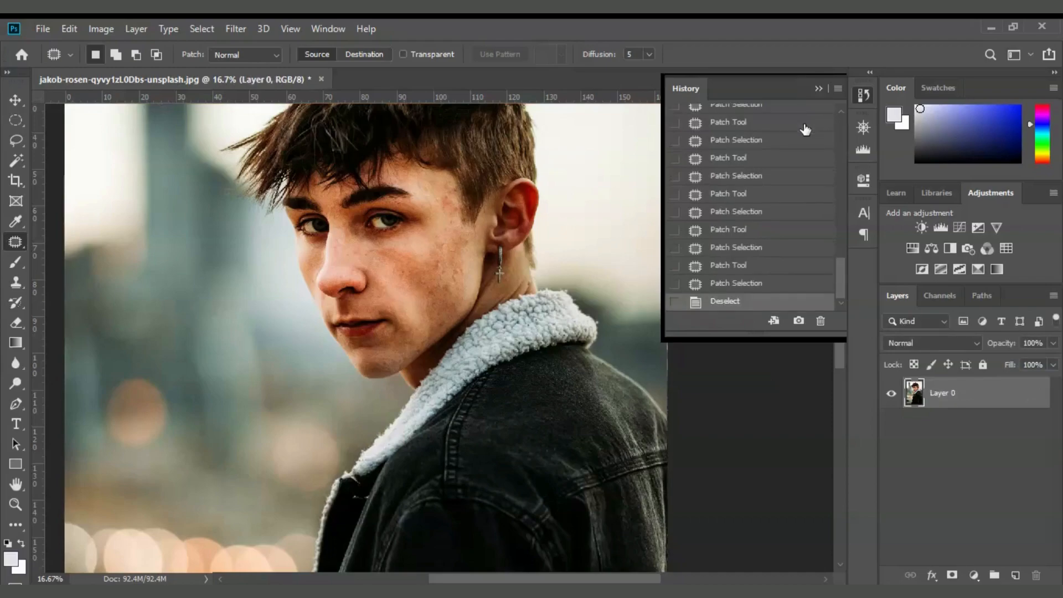